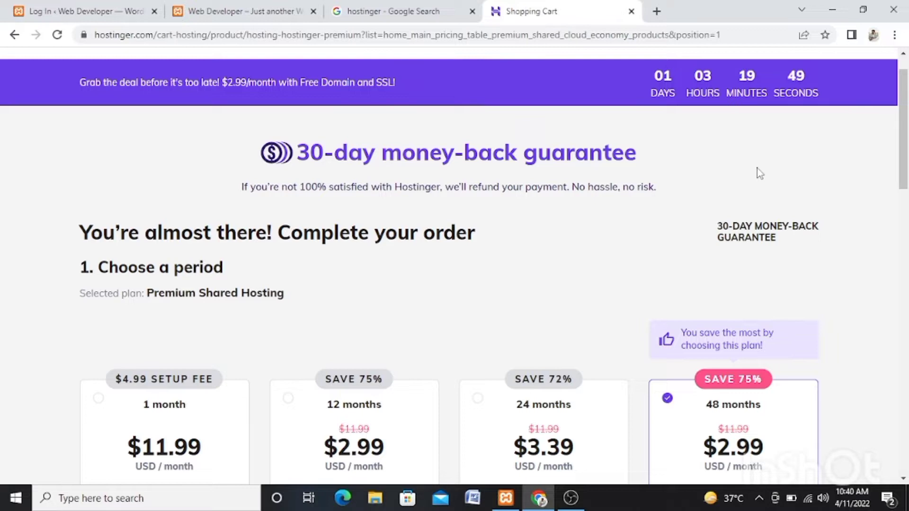
Step: Open constuction.com/wp-login in a new browser tab
{"action": "left_click", "coordinate": [657, 11]}
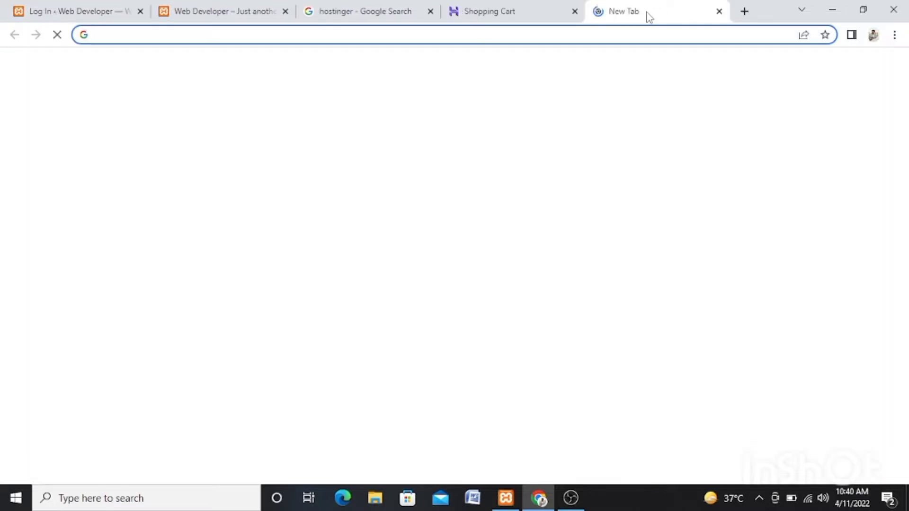
{"action": "left_click", "coordinate": [306, 36]}
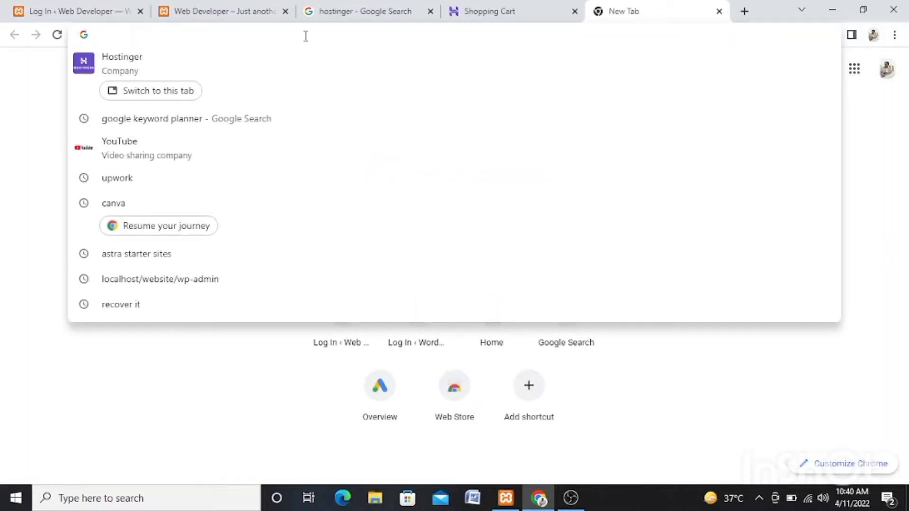
{"action": "type", "text": "constuction.com"}
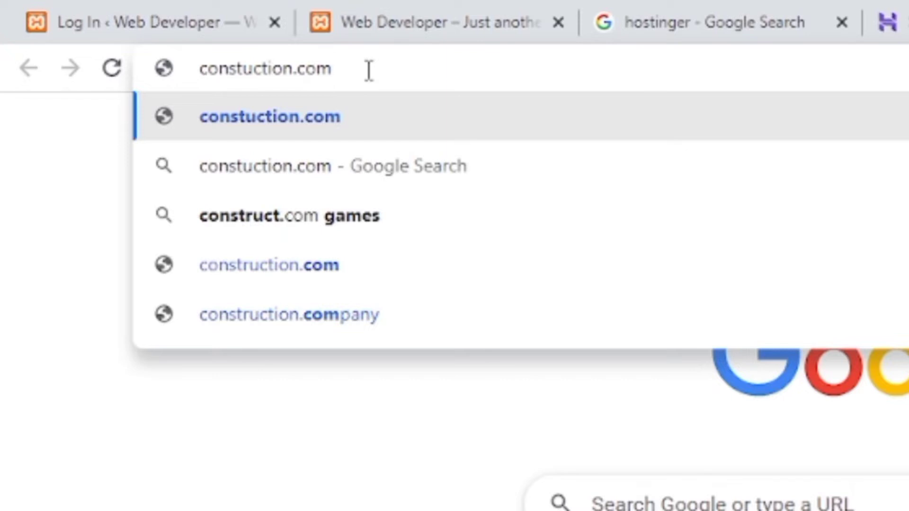
{"action": "type", "text": "/"}
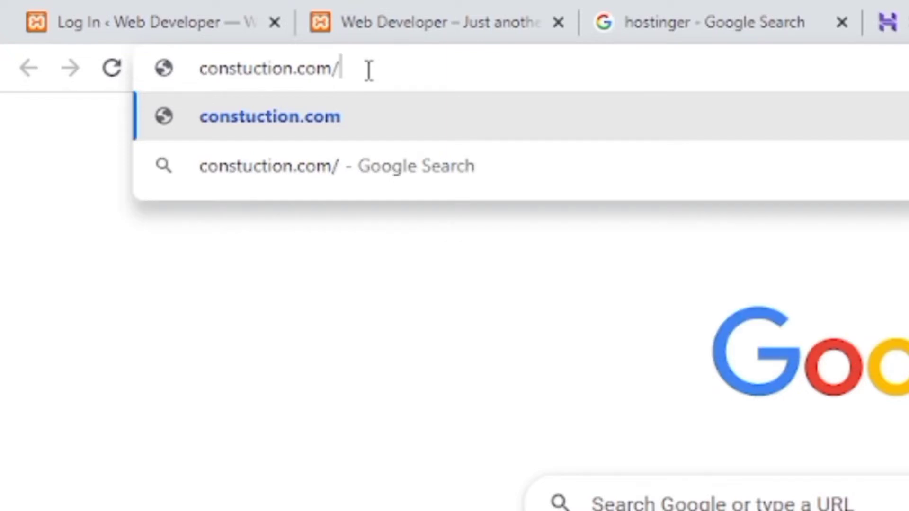
{"action": "type", "text": "wp-a"}
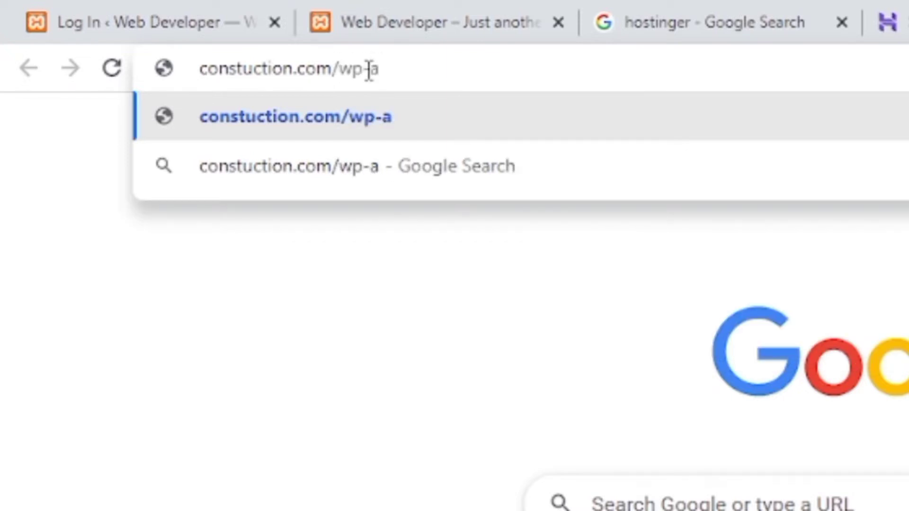
{"action": "key", "text": "BackSpace"}
{"action": "type", "text": "login"}
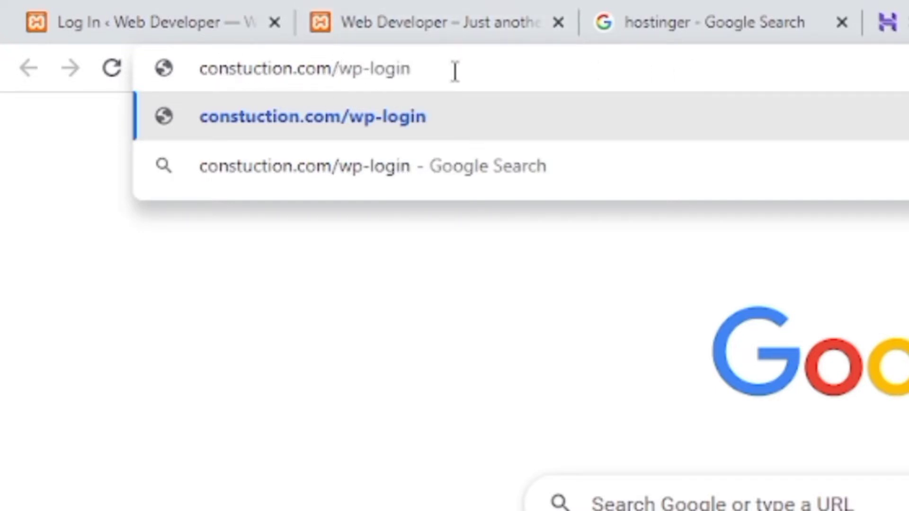
{"action": "key", "text": "Return"}
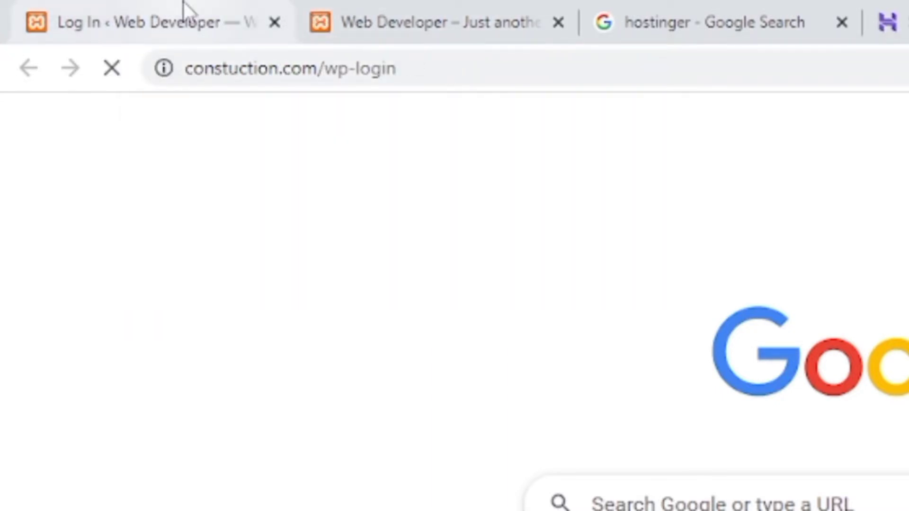
Step: Log in to the localhost/website2 WordPress site with the prefilled credentials and the Remember Me option enabled
{"action": "left_click", "coordinate": [183, 15]}
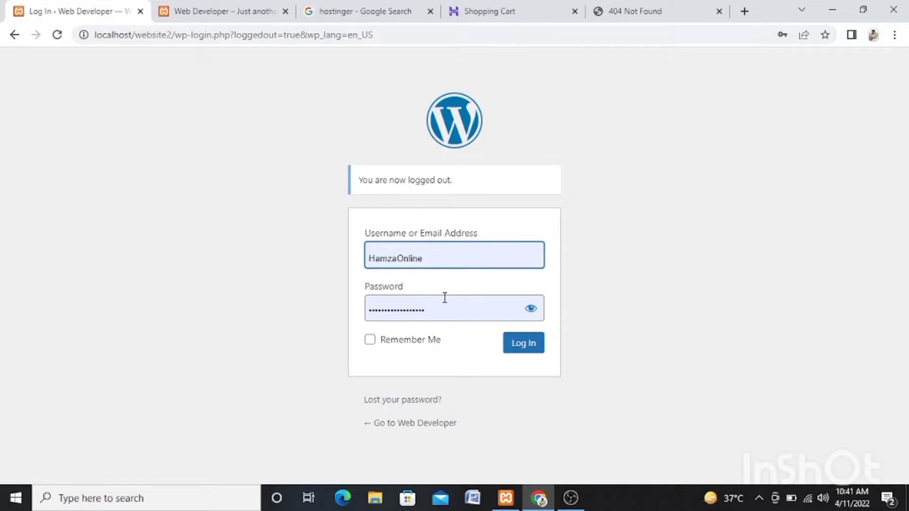
{"action": "left_click", "coordinate": [369, 342]}
{"action": "left_click", "coordinate": [531, 356]}
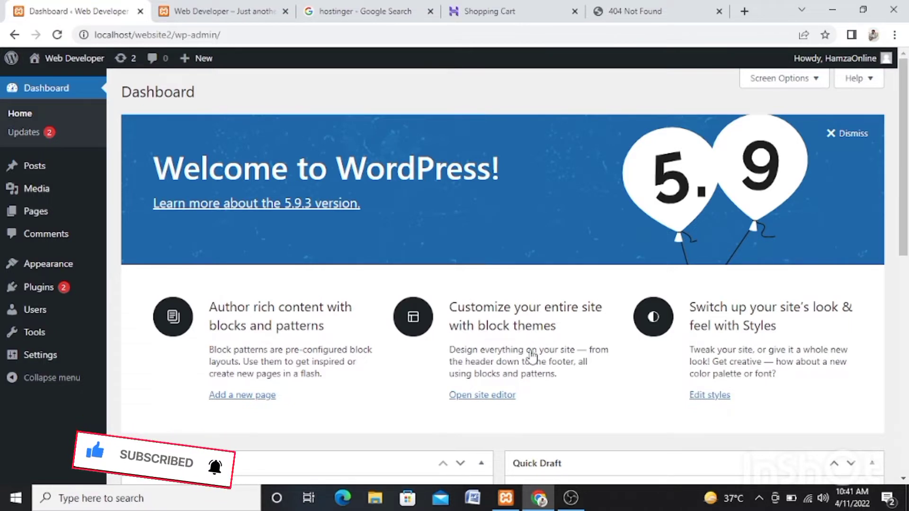
Step: View the site's front page, then return to the dashboard and open the installed themes
{"action": "left_click", "coordinate": [220, 6]}
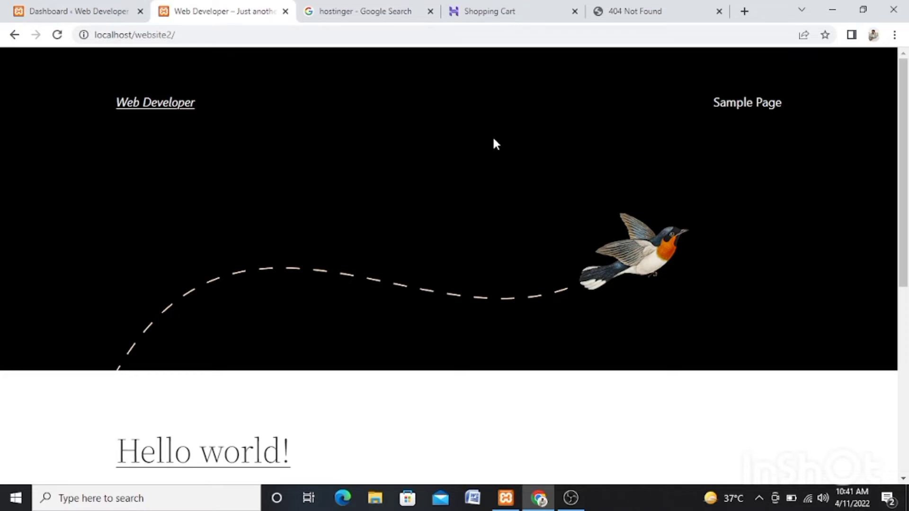
{"action": "left_click", "coordinate": [71, 10]}
{"action": "mouse_move", "coordinate": [56, 267]}
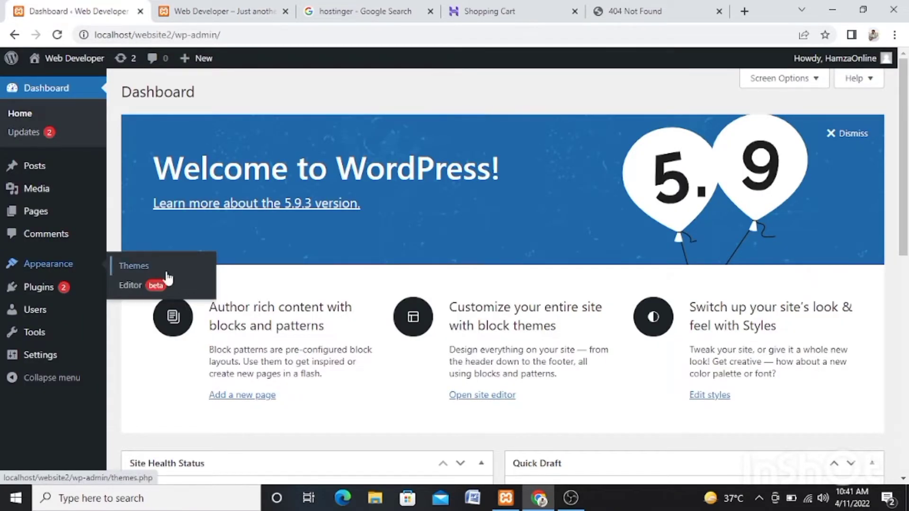
{"action": "left_click", "coordinate": [150, 271]}
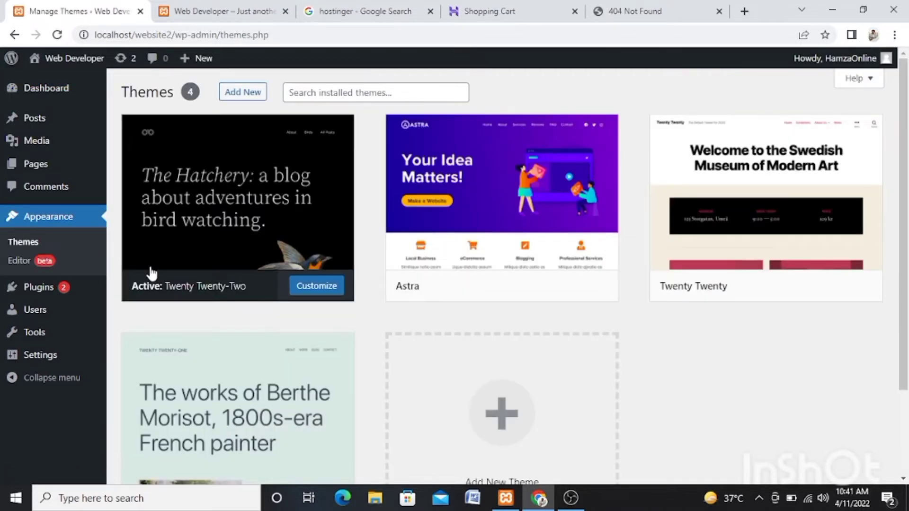
Step: Review the installed themes and compare the active Twenty Twenty-Two theme with the site's front page
{"action": "mouse_move", "coordinate": [198, 203]}
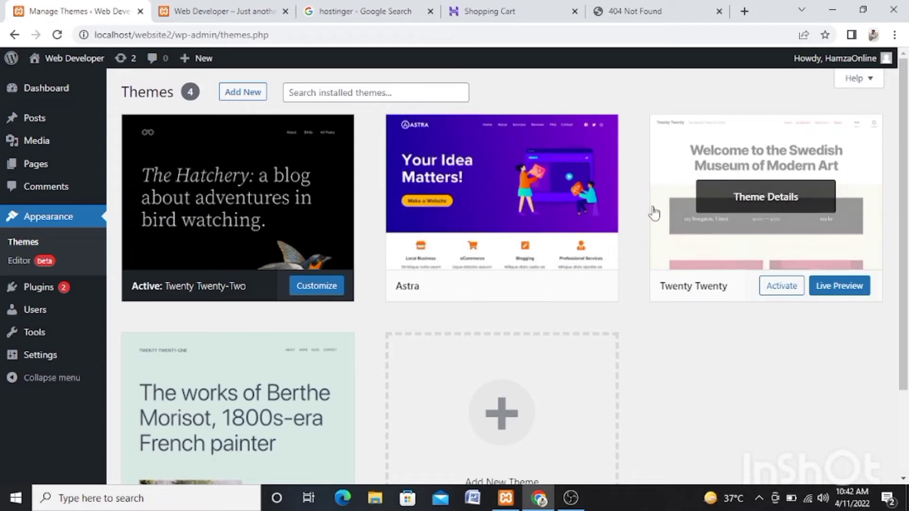
{"action": "mouse_move", "coordinate": [272, 256]}
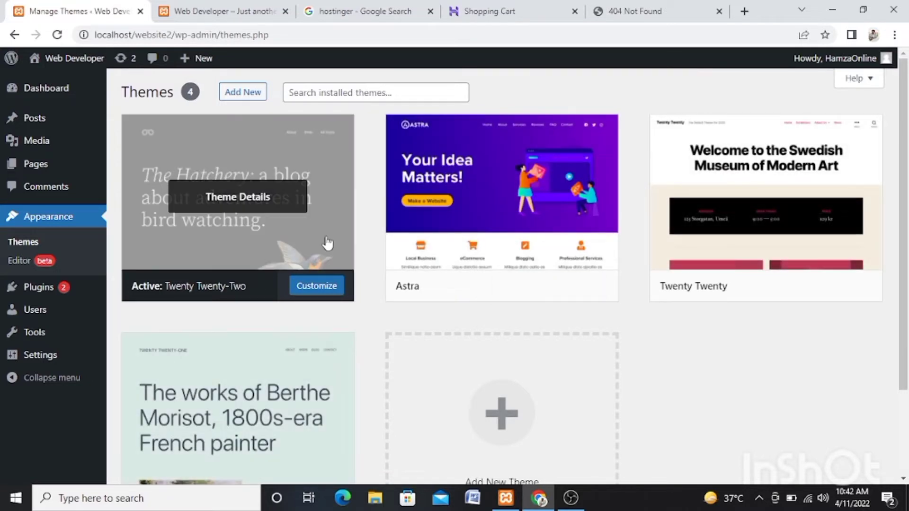
{"action": "mouse_move", "coordinate": [765, 199]}
{"action": "mouse_move", "coordinate": [227, 180]}
{"action": "left_click", "coordinate": [235, 7]}
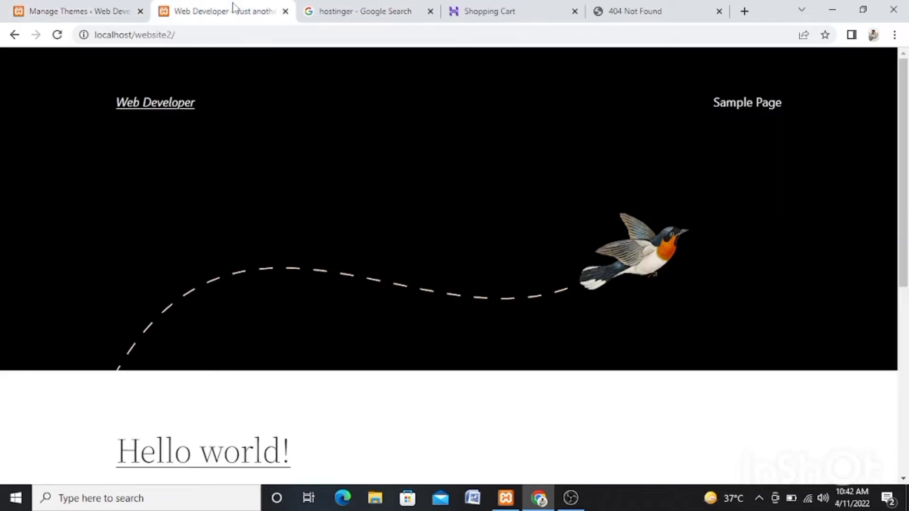
{"action": "left_click", "coordinate": [79, 7]}
{"action": "mouse_move", "coordinate": [481, 195]}
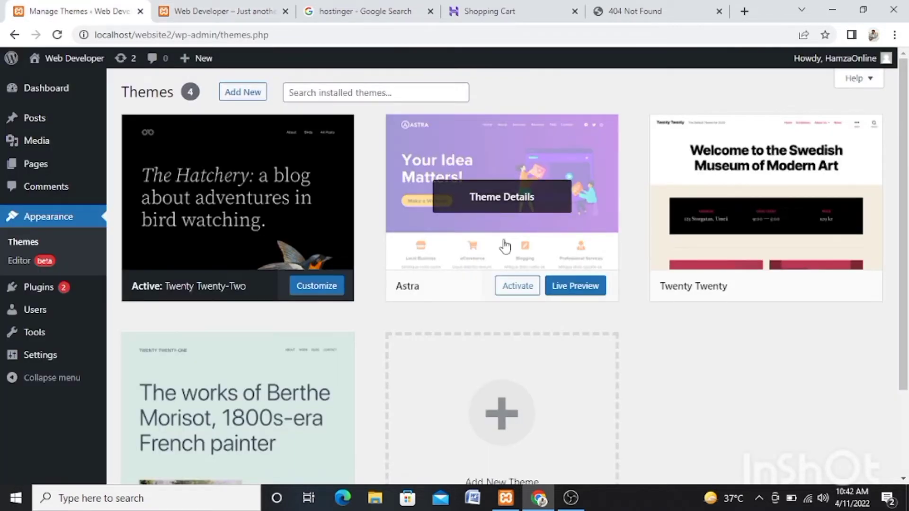
{"action": "mouse_move", "coordinate": [265, 241]}
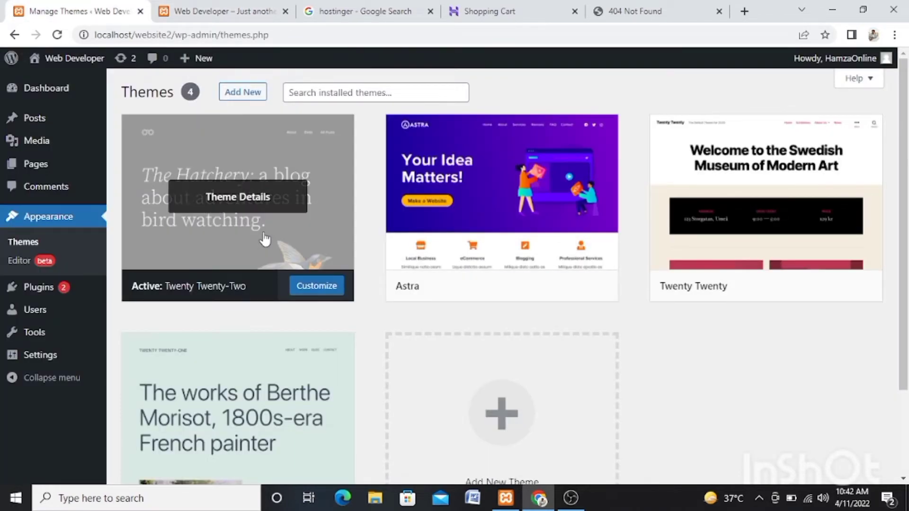
{"action": "mouse_move", "coordinate": [548, 260]}
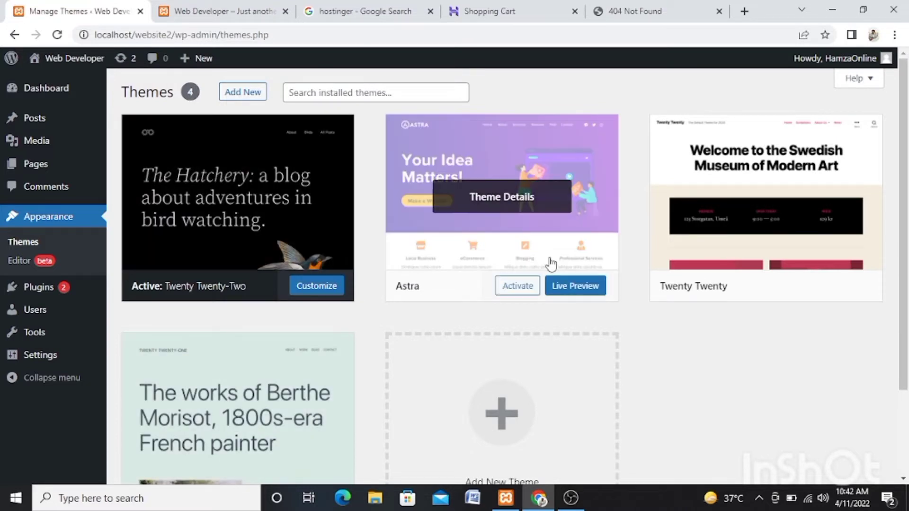
Step: Open the catalogue for adding new themes and list the latest themes
{"action": "left_click", "coordinate": [245, 94]}
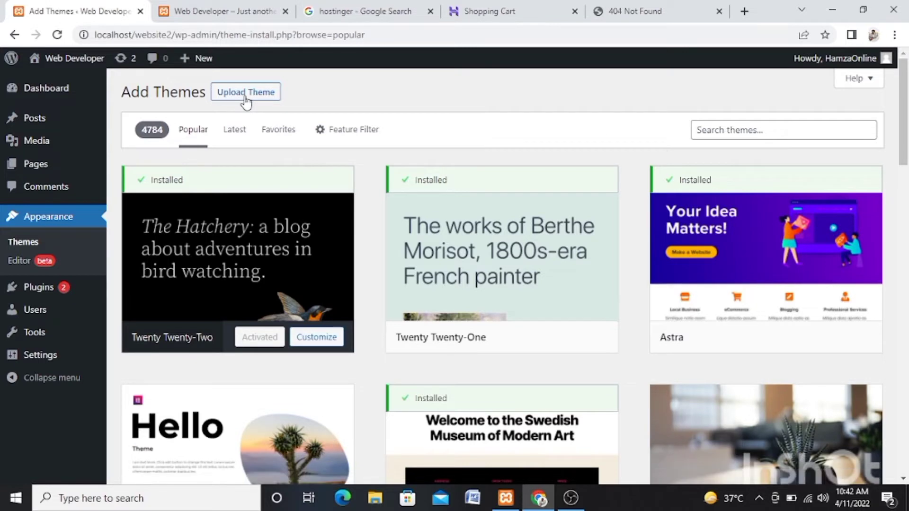
{"action": "mouse_move", "coordinate": [902, 110]}
{"action": "left_mouse_down"}
{"action": "mouse_move", "coordinate": [902, 228]}
{"action": "mouse_move", "coordinate": [906, 97]}
{"action": "left_mouse_up"}
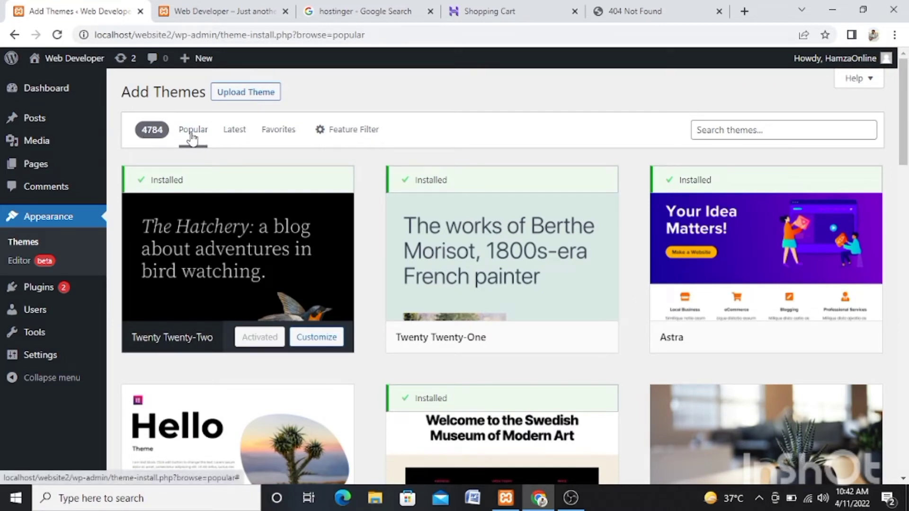
{"action": "left_click", "coordinate": [234, 132]}
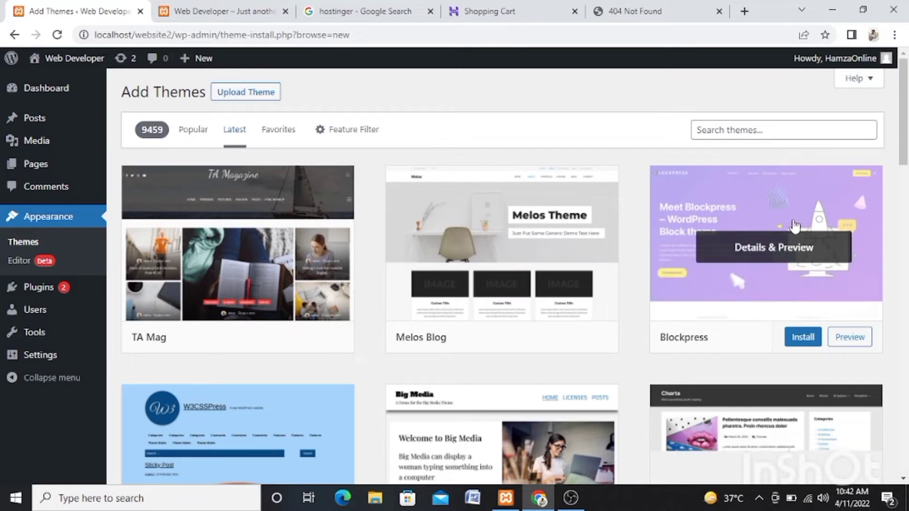
Step: Search the theme catalogue for "construction" and browse the matching themes
{"action": "left_click", "coordinate": [750, 129]}
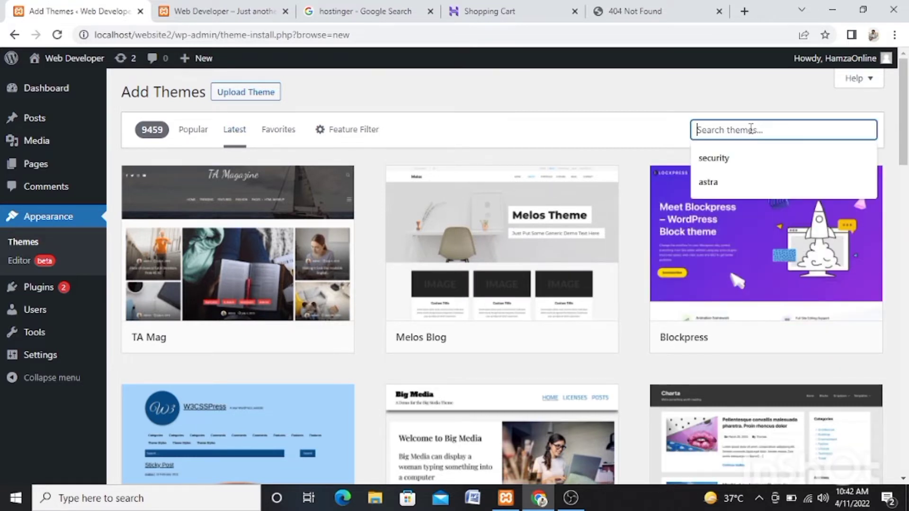
{"action": "type", "text": "construction"}
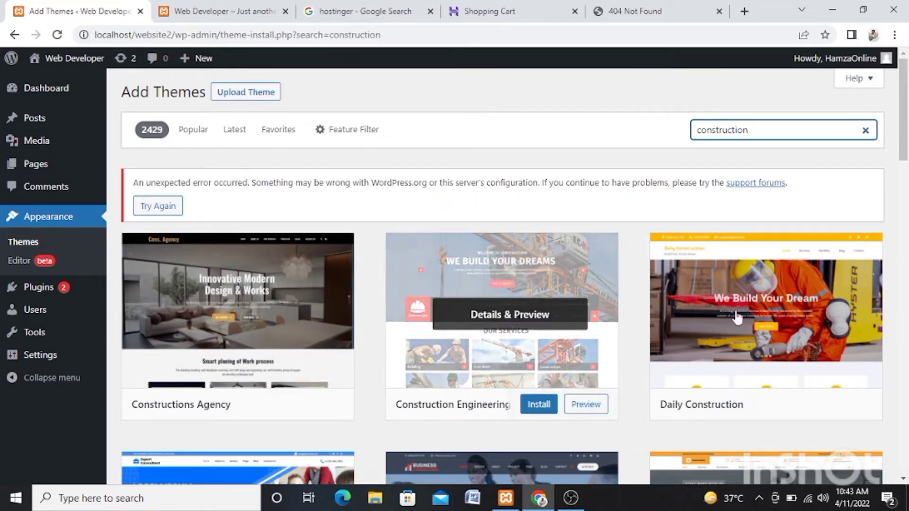
{"action": "scroll", "coordinate": [905, 195], "scroll_direction": "down", "scroll_amount": 6}
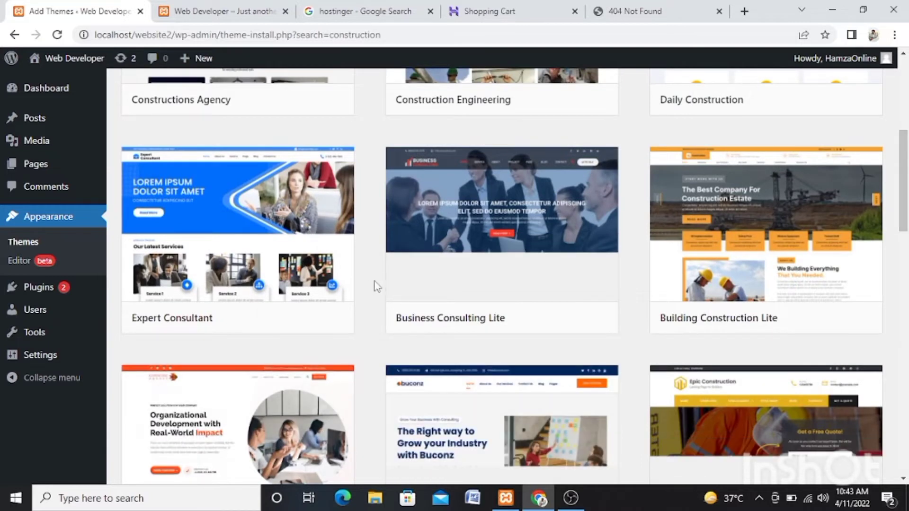
{"action": "mouse_move", "coordinate": [393, 276]}
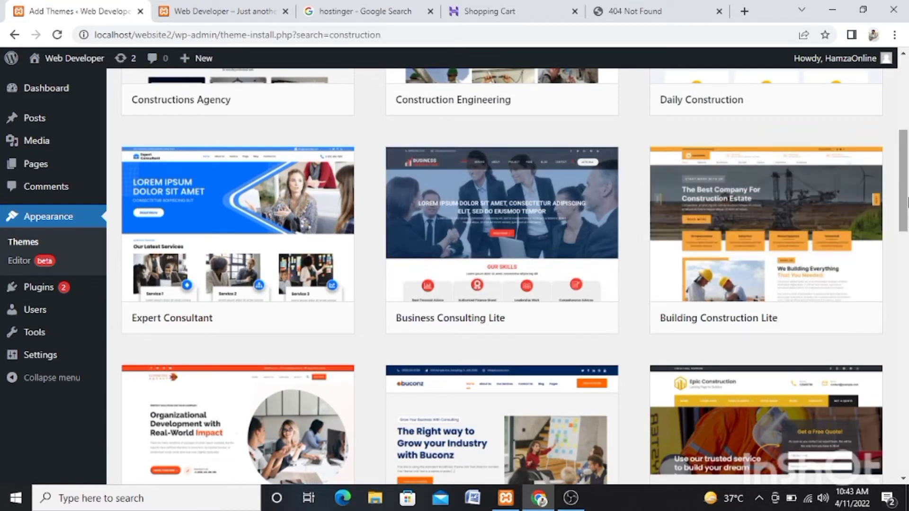
{"action": "left_click_drag", "start_coordinate": [901, 202], "coordinate": [904, 246]}
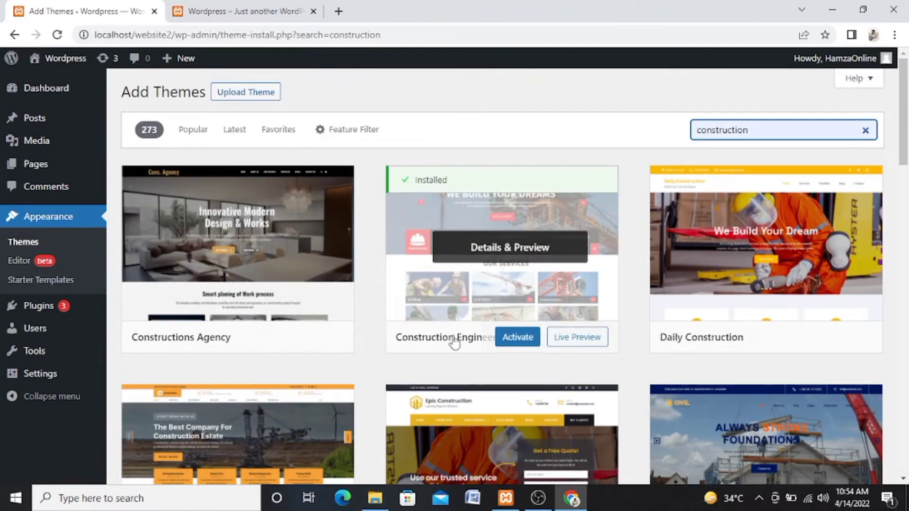
Step: Install and activate the Constructions Agency theme
{"action": "mouse_move", "coordinate": [175, 335]}
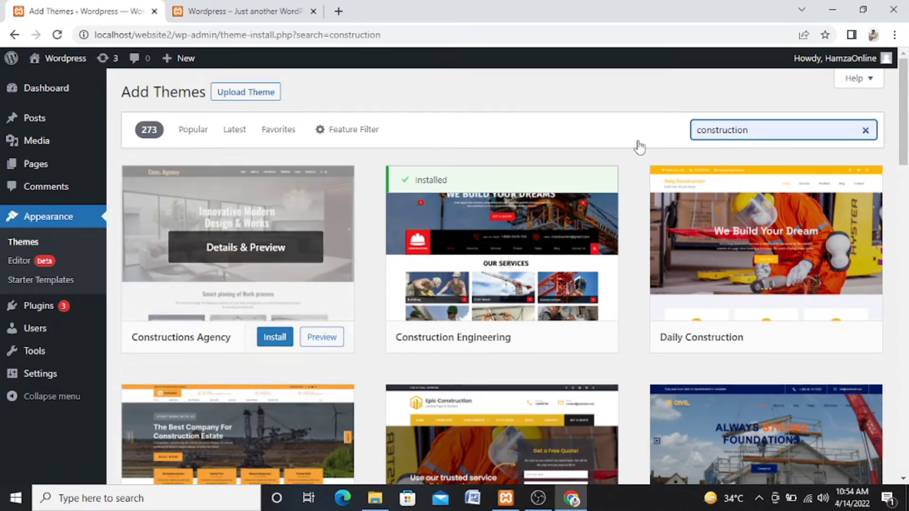
{"action": "mouse_move", "coordinate": [337, 244]}
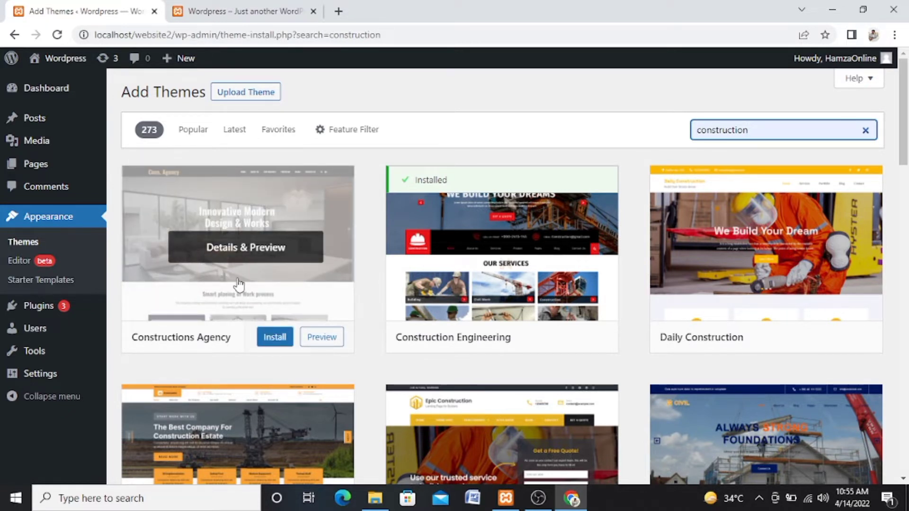
{"action": "left_click", "coordinate": [276, 337]}
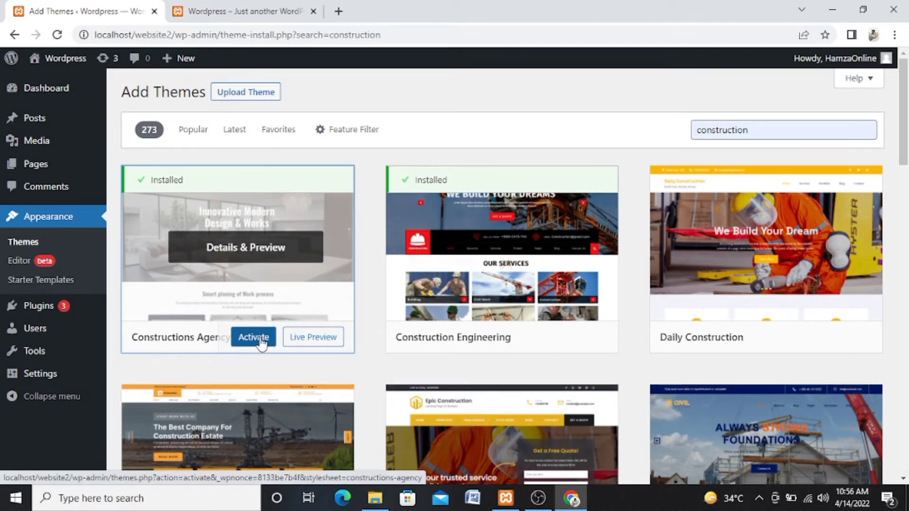
{"action": "left_click", "coordinate": [260, 338]}
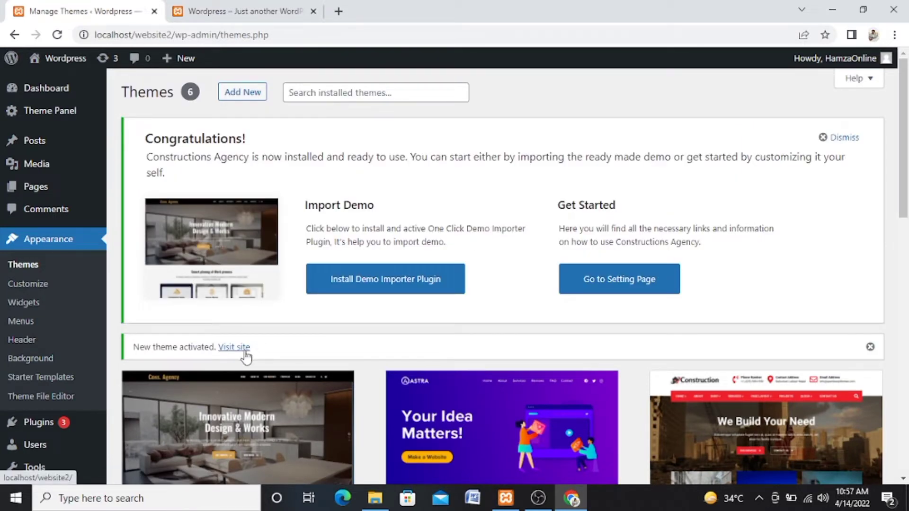
Step: Reload the site's front page to check it with the new theme, then return to theme management
{"action": "left_click", "coordinate": [262, 9]}
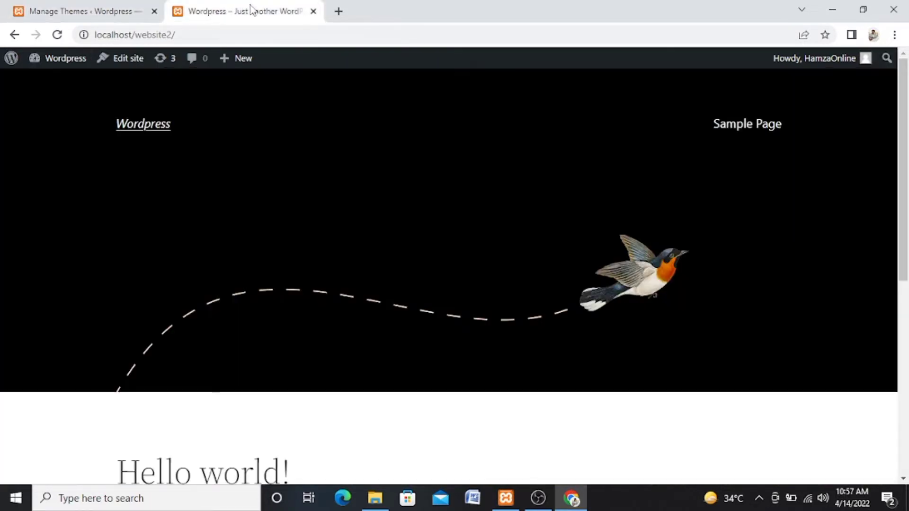
{"action": "left_click", "coordinate": [56, 36]}
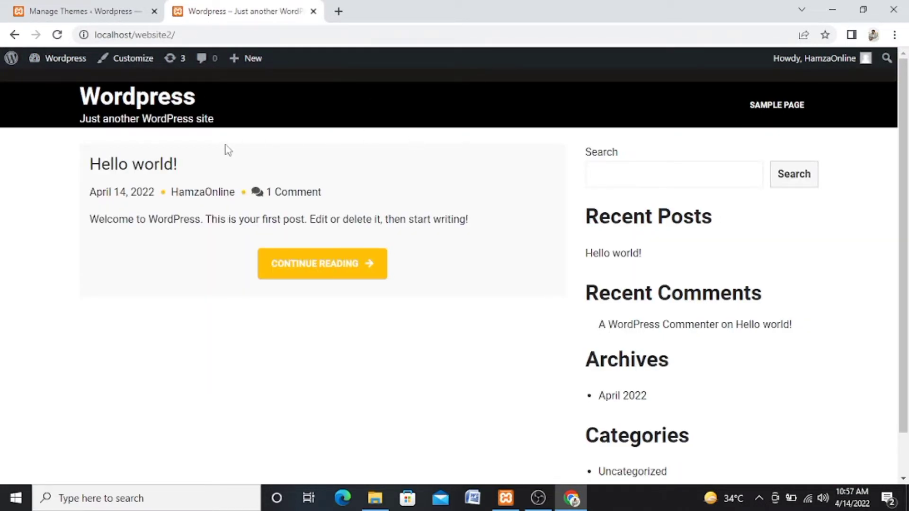
{"action": "left_click", "coordinate": [76, 10]}
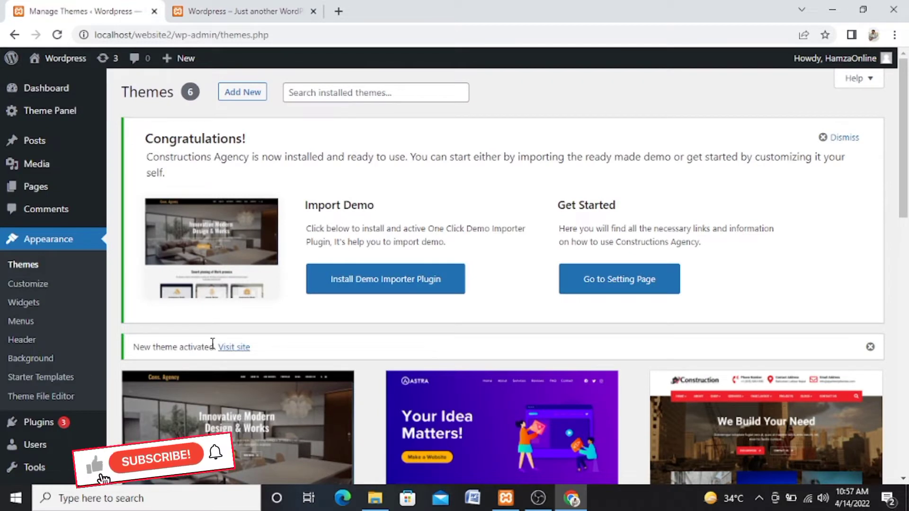
Step: Install the demo importer plugin offered for the Constructions Agency theme
{"action": "mouse_move", "coordinate": [231, 432]}
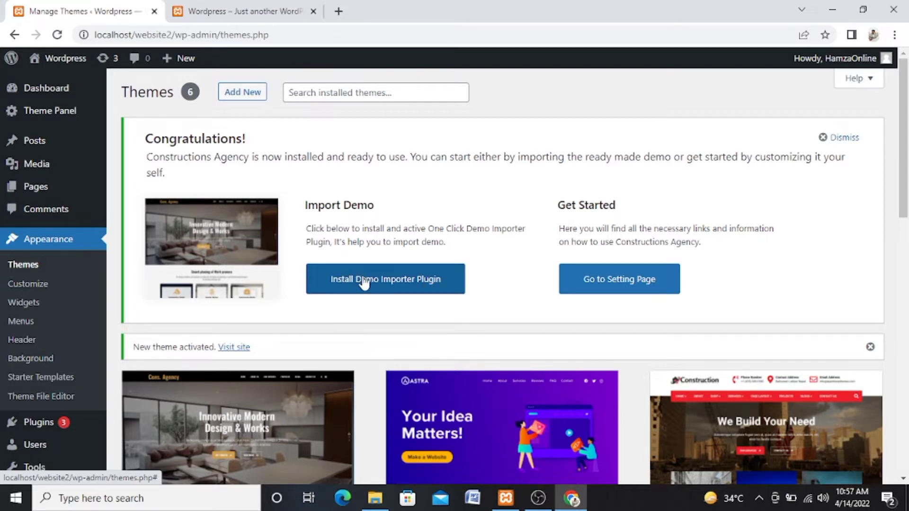
{"action": "left_click", "coordinate": [379, 283]}
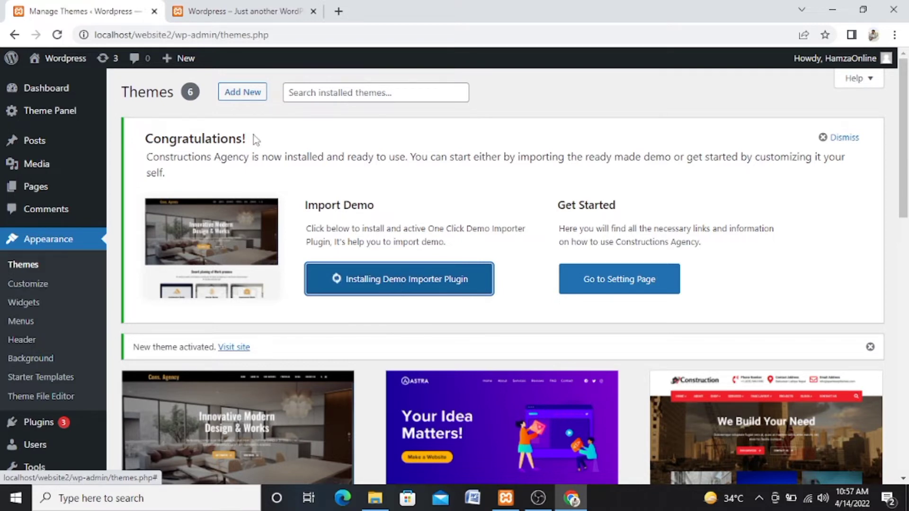
Step: Look over the site's front page while the demo importer installs, then return to theme management
{"action": "left_click", "coordinate": [228, 7]}
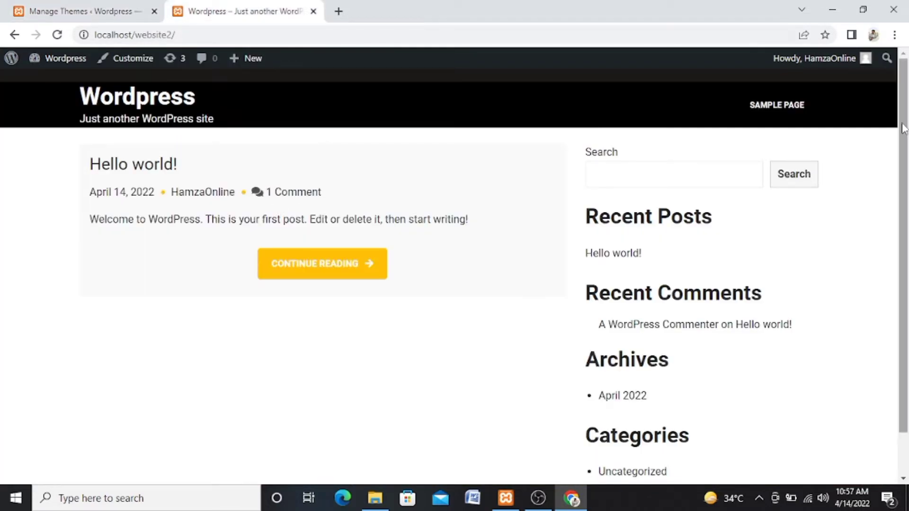
{"action": "scroll", "coordinate": [903, 127], "scroll_direction": "down", "scroll_amount": 2}
{"action": "scroll", "coordinate": [903, 127], "scroll_direction": "up", "scroll_amount": 2}
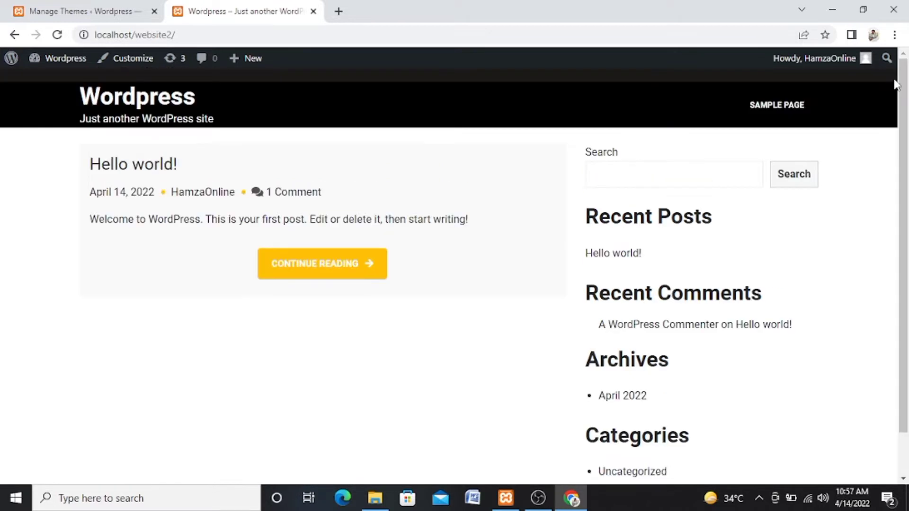
{"action": "left_click", "coordinate": [90, 7]}
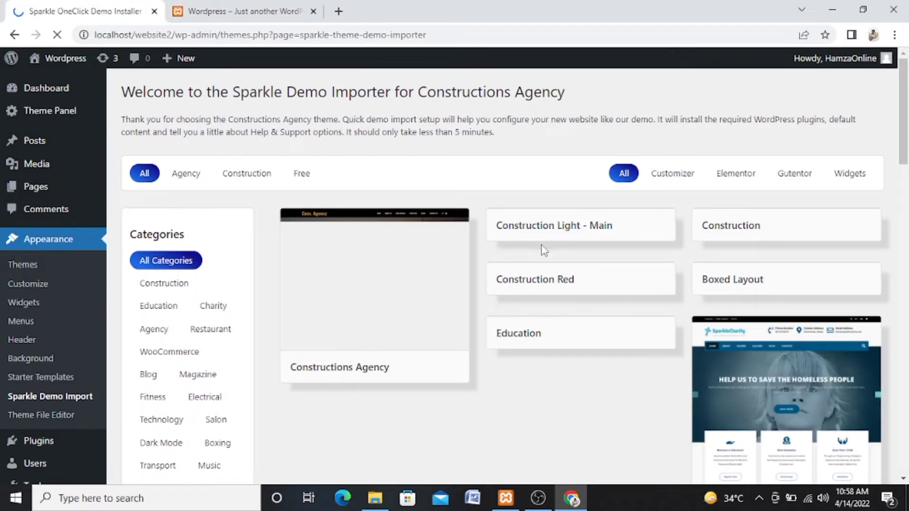
Step: Import the Constructions Agency demo with the Reset Website option enabled
{"action": "mouse_move", "coordinate": [308, 375]}
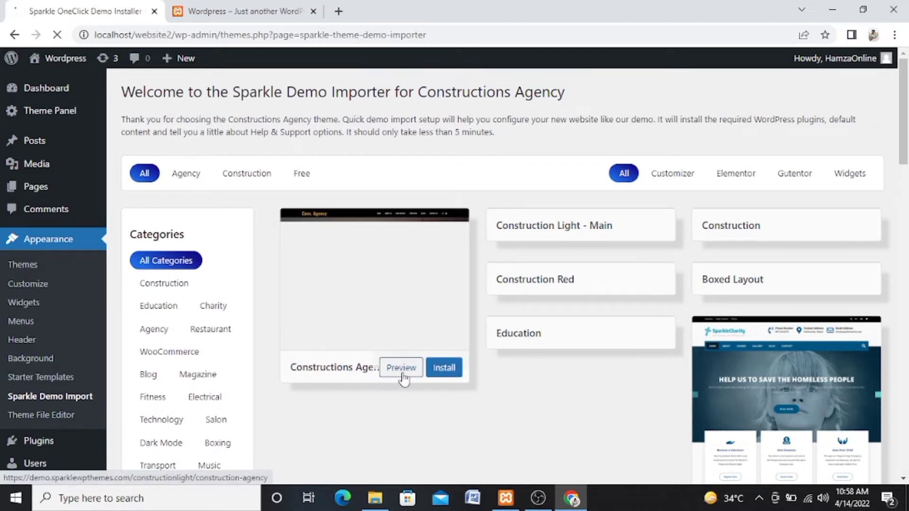
{"action": "left_click", "coordinate": [444, 369]}
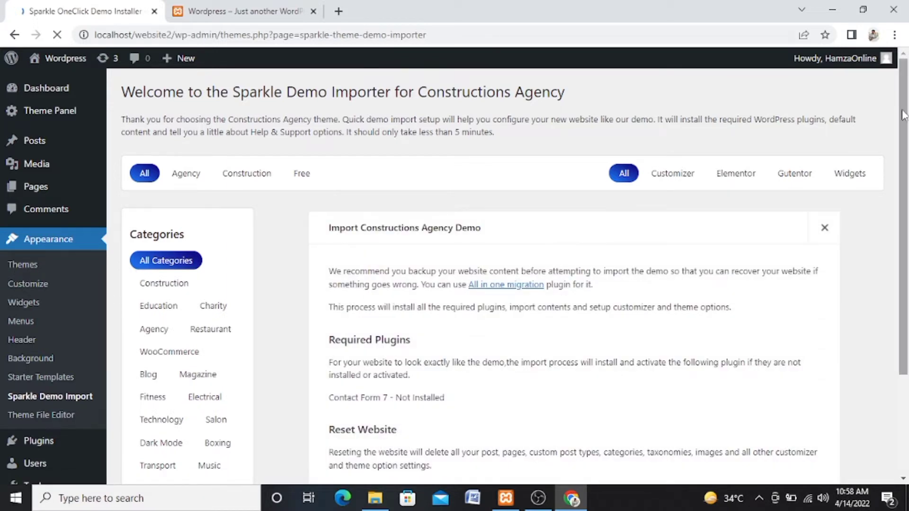
{"action": "scroll", "coordinate": [904, 115], "scroll_direction": "down", "scroll_amount": 3}
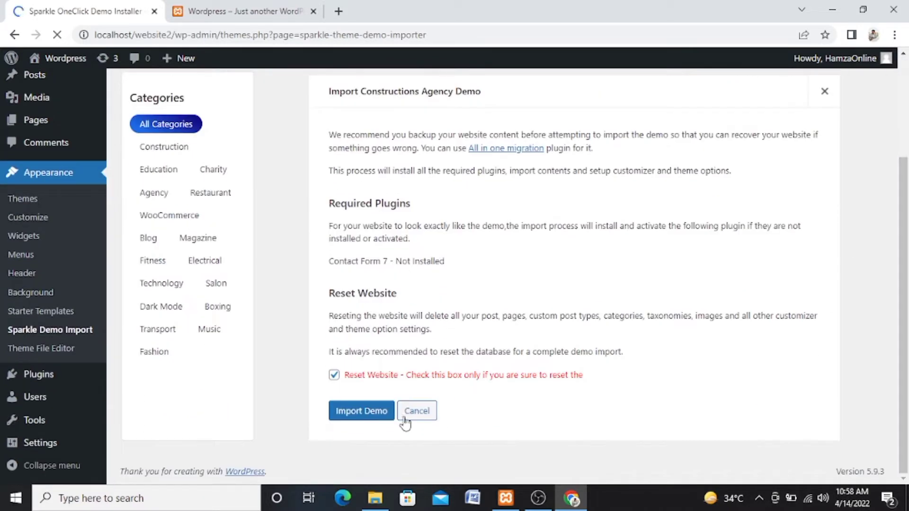
{"action": "left_click", "coordinate": [363, 417]}
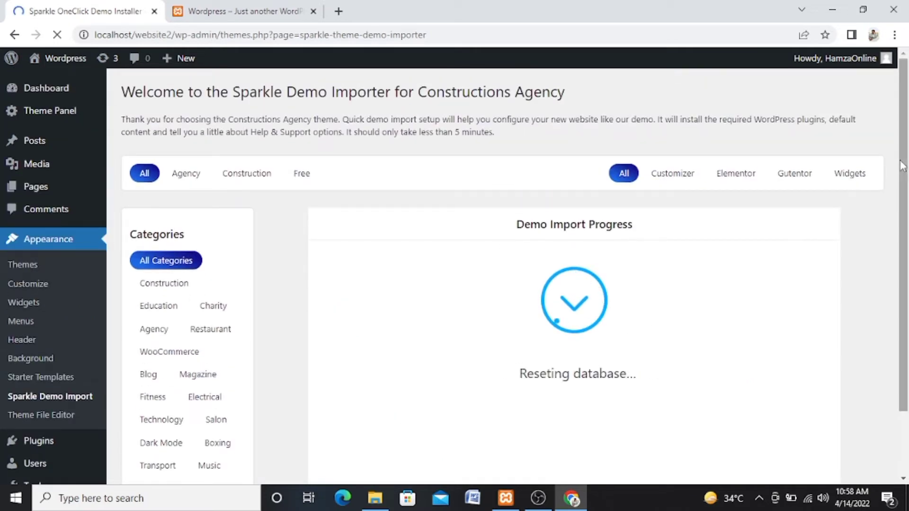
{"action": "left_click_drag", "start_coordinate": [904, 166], "coordinate": [891, 265]}
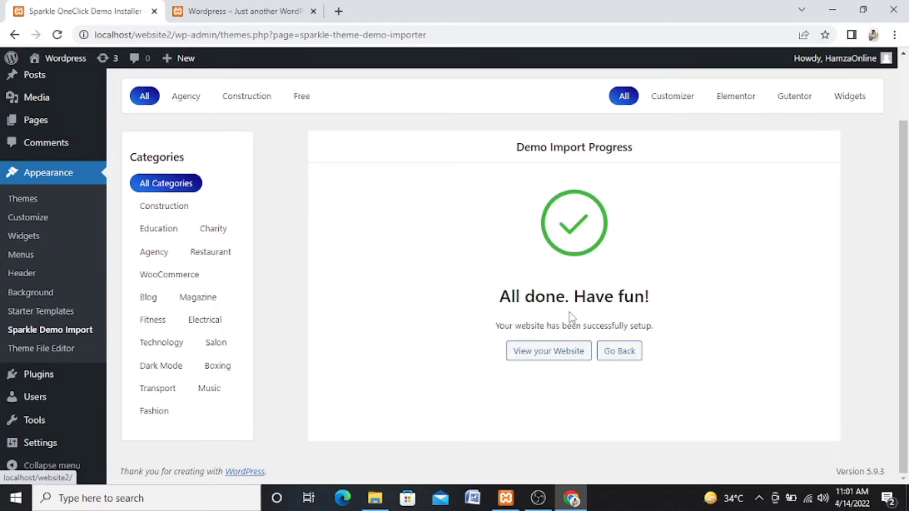
Step: Reload the site's front page and examine the imported demo from its header to its footer
{"action": "left_click", "coordinate": [254, 9]}
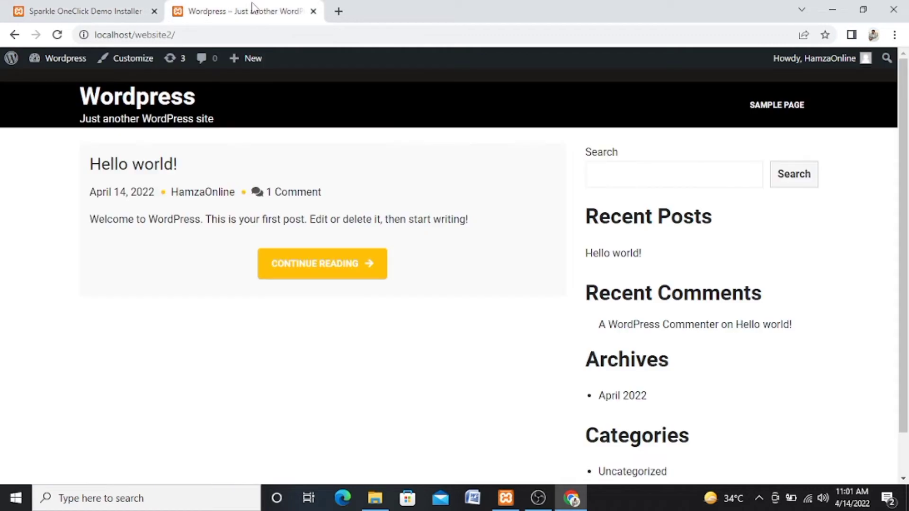
{"action": "left_click", "coordinate": [57, 35]}
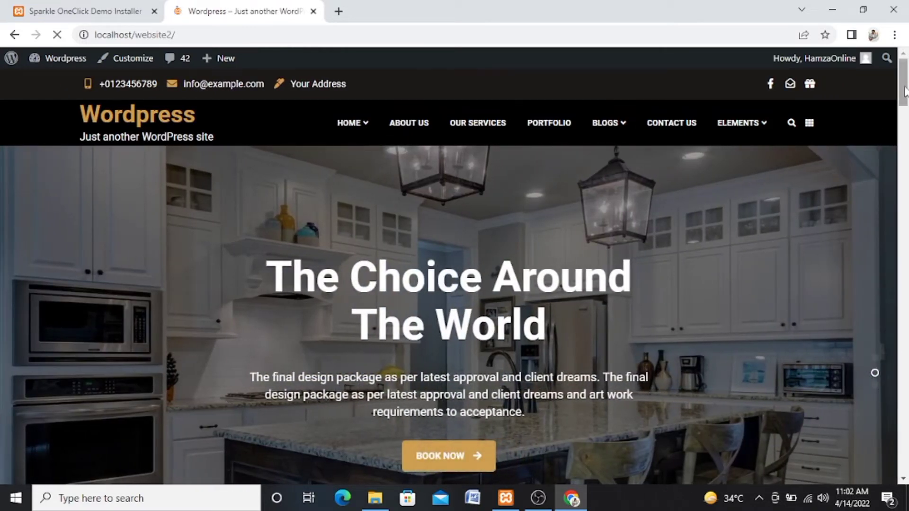
{"action": "left_click_drag", "start_coordinate": [905, 90], "coordinate": [905, 227]}
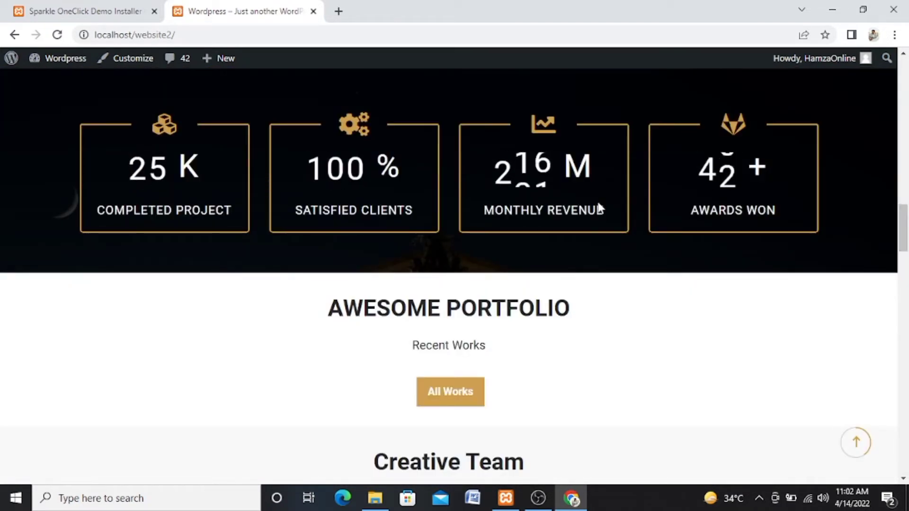
{"action": "left_click_drag", "start_coordinate": [905, 227], "coordinate": [905, 447]}
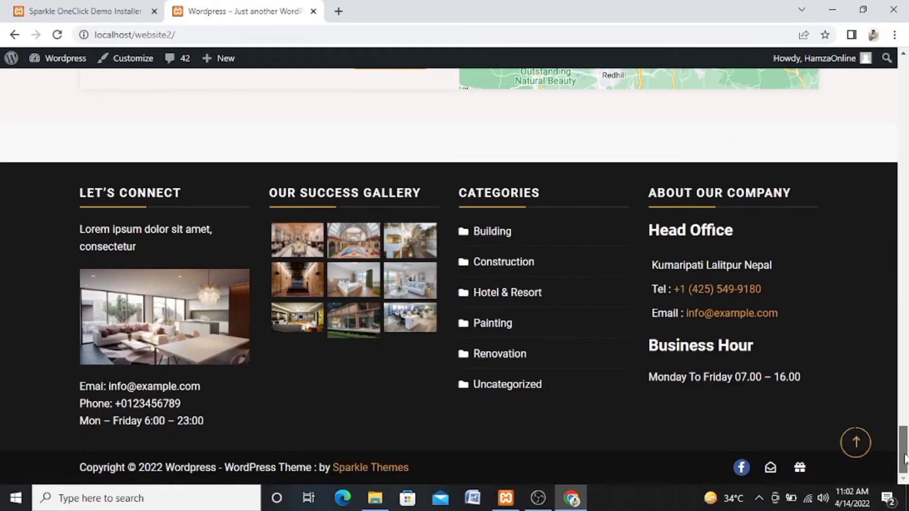
{"action": "left_click", "coordinate": [907, 289]}
{"action": "left_click", "coordinate": [907, 71]}
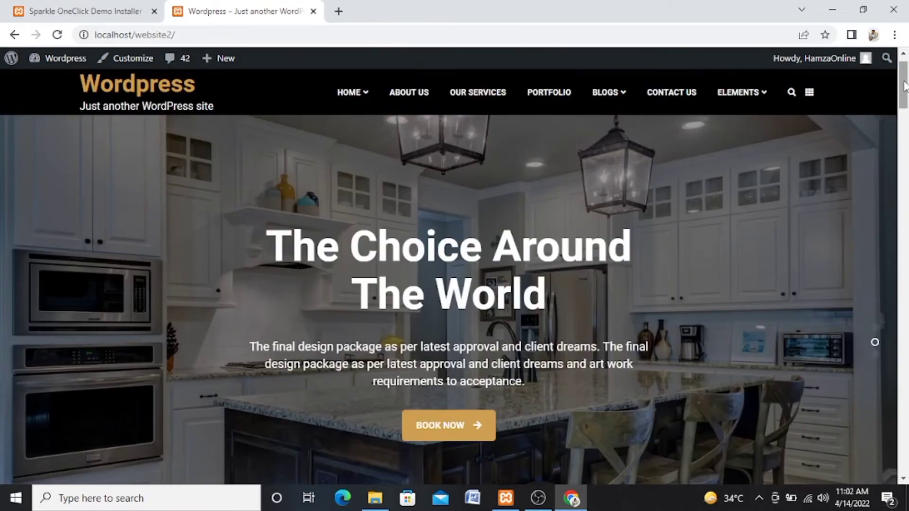
{"action": "scroll", "coordinate": [905, 85], "scroll_direction": "up", "scroll_amount": 1}
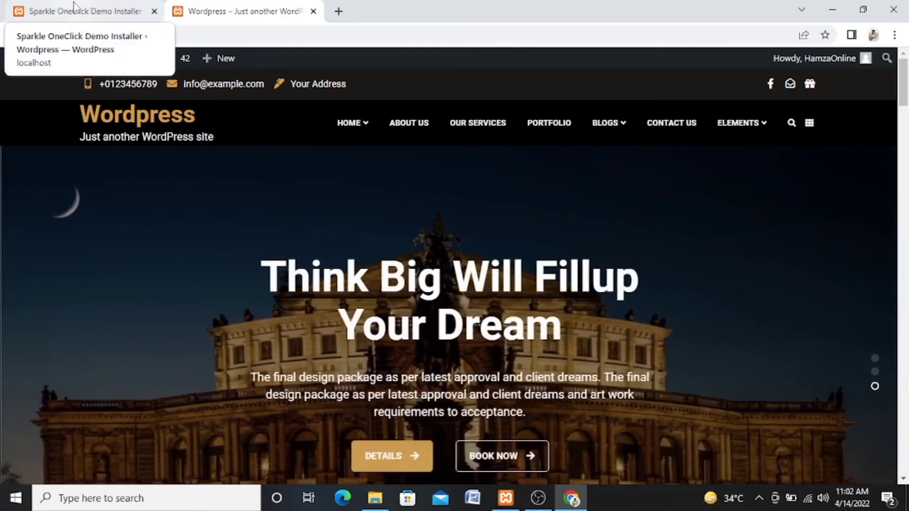
Step: Return to site administration, check the installed plugins, and search the catalogue of new plugins for "elementor"
{"action": "left_click", "coordinate": [73, 7]}
{"action": "mouse_move", "coordinate": [42, 84]}
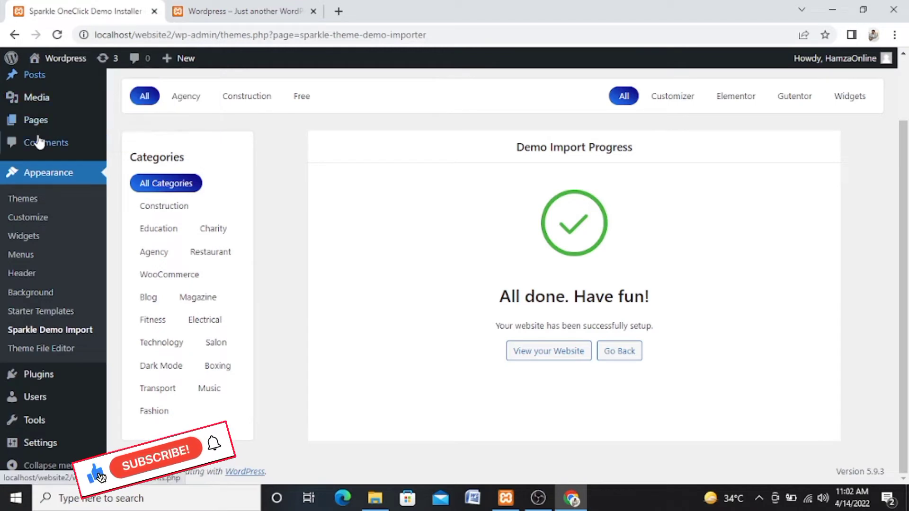
{"action": "mouse_move", "coordinate": [51, 379]}
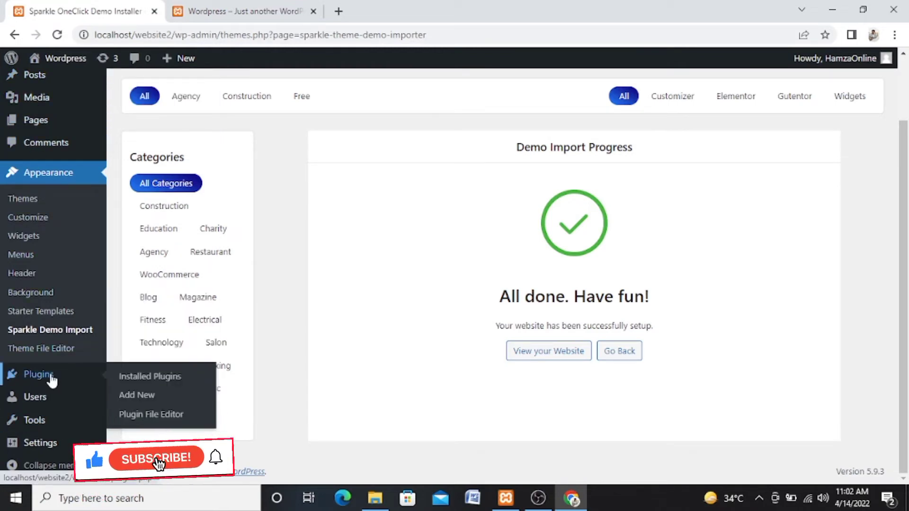
{"action": "left_click", "coordinate": [143, 376]}
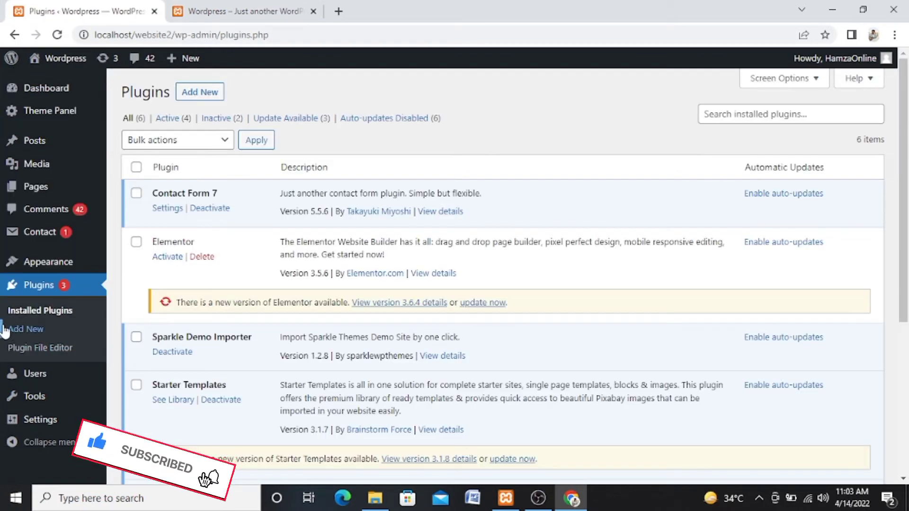
{"action": "left_click", "coordinate": [32, 333]}
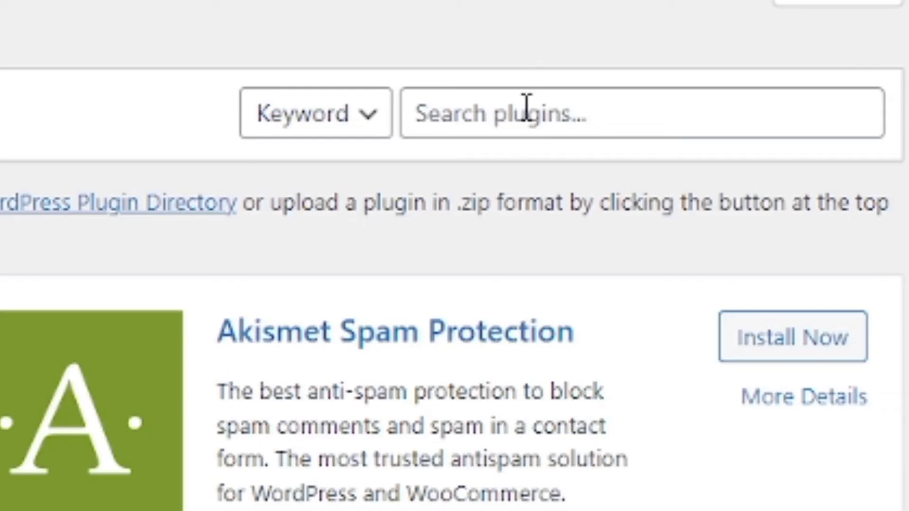
{"action": "left_click", "coordinate": [527, 108]}
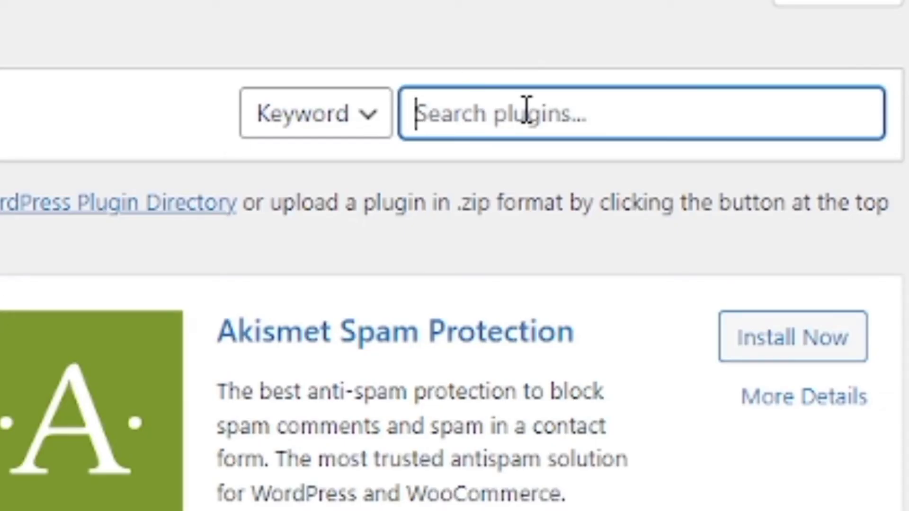
{"action": "type", "text": "elementor"}
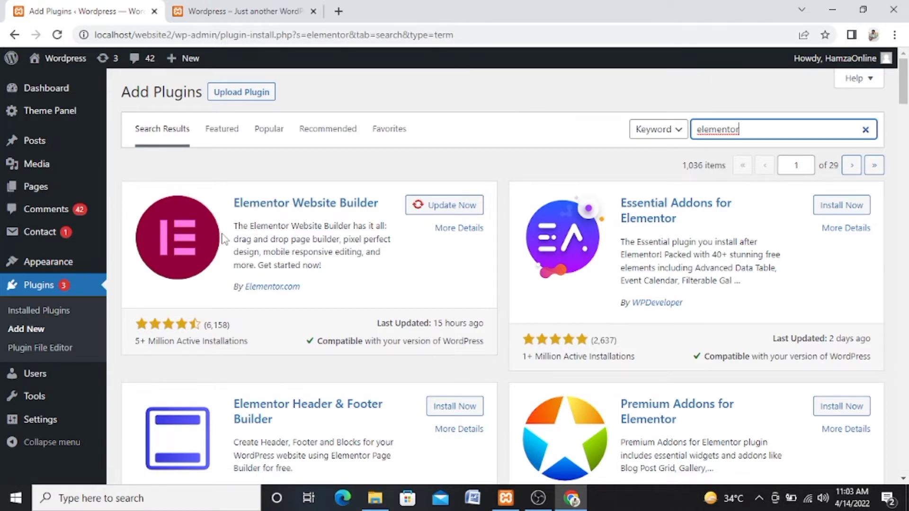
Step: Review the imported front page alongside the Elementor plugin results, and reveal the Blogs submenu in the site navigation
{"action": "left_click", "coordinate": [238, 11]}
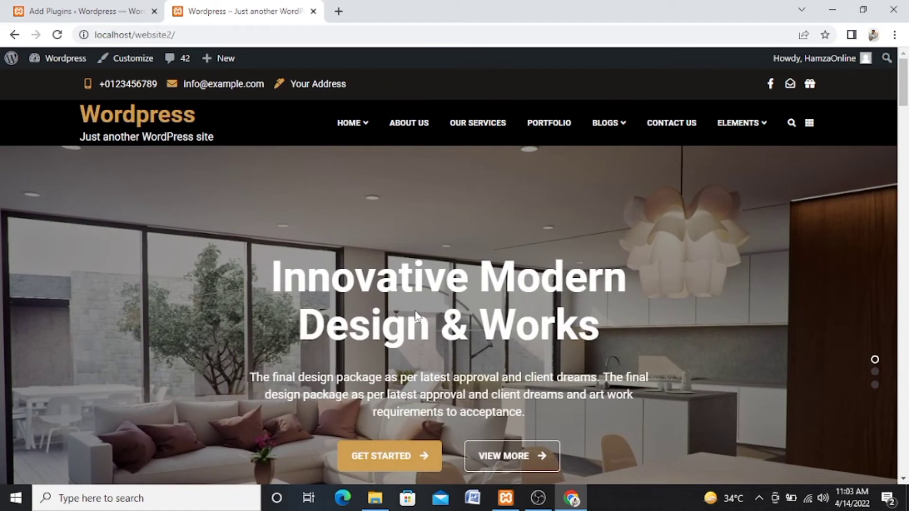
{"action": "left_click", "coordinate": [113, 10]}
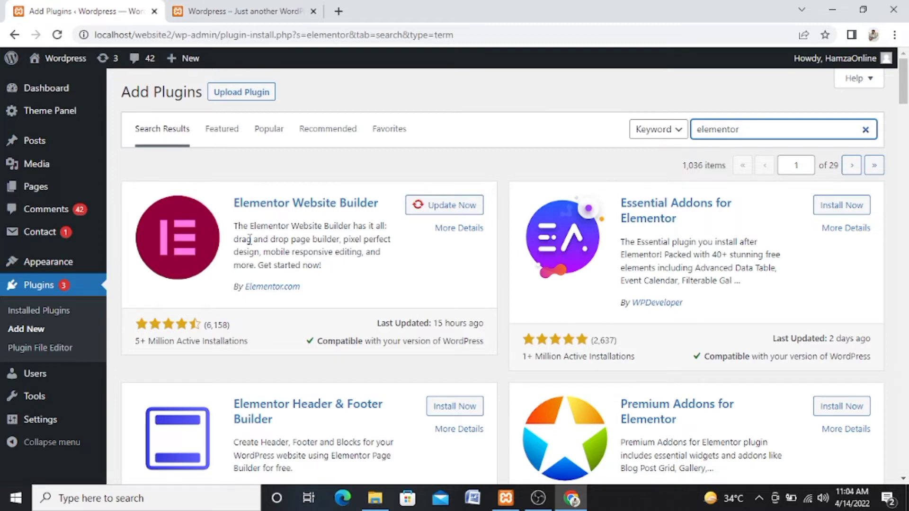
{"action": "left_click", "coordinate": [240, 8]}
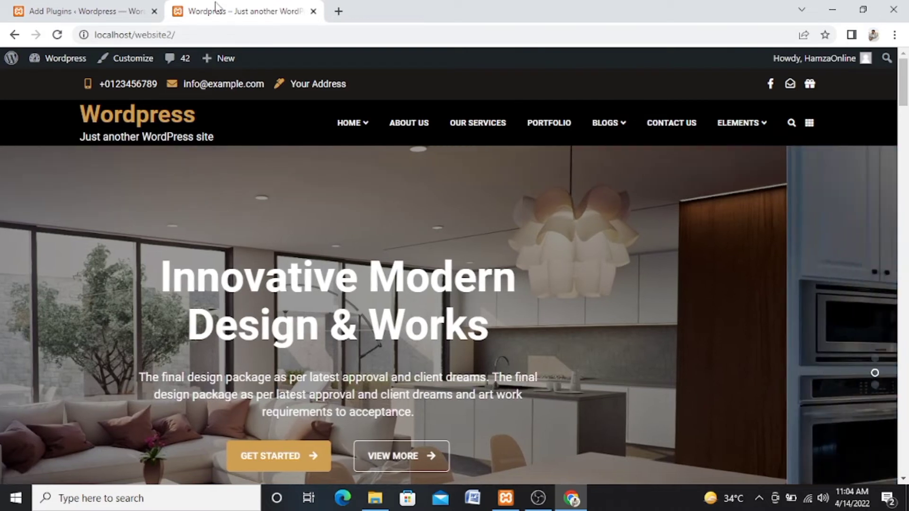
{"action": "left_click", "coordinate": [97, 7]}
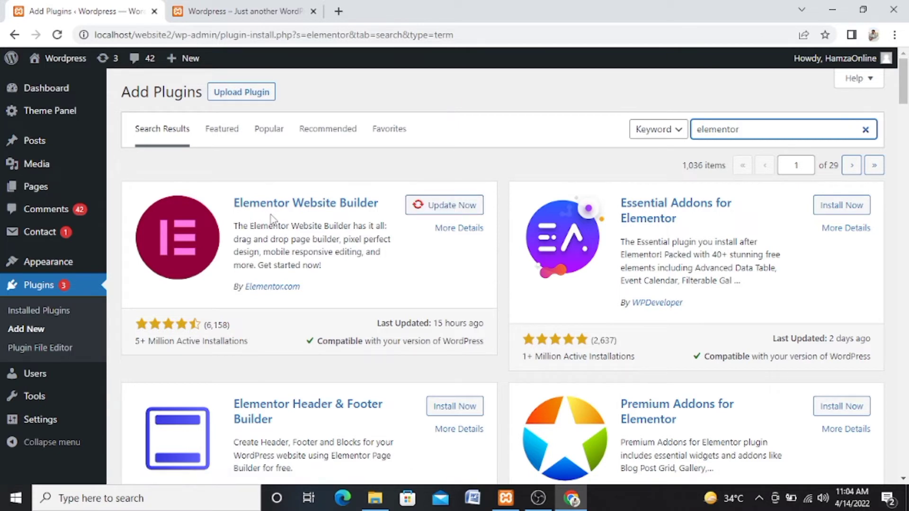
{"action": "left_click", "coordinate": [228, 7]}
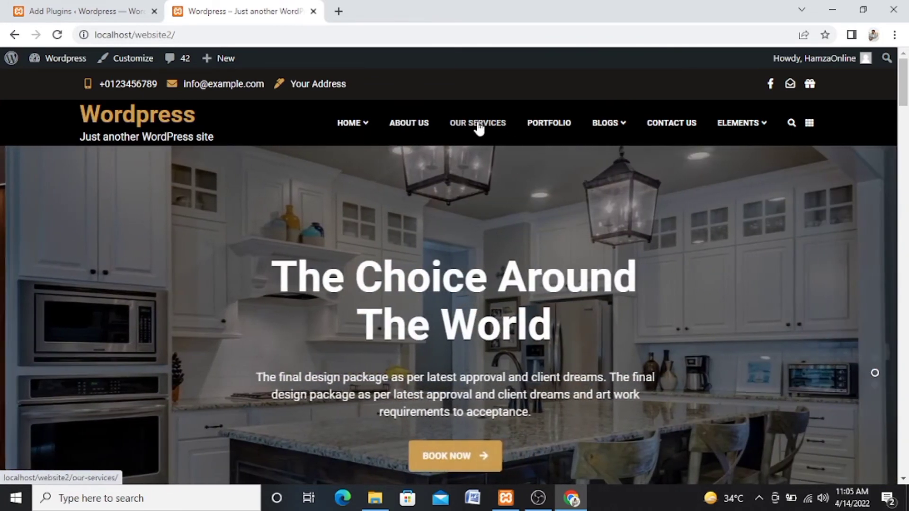
{"action": "mouse_move", "coordinate": [618, 132]}
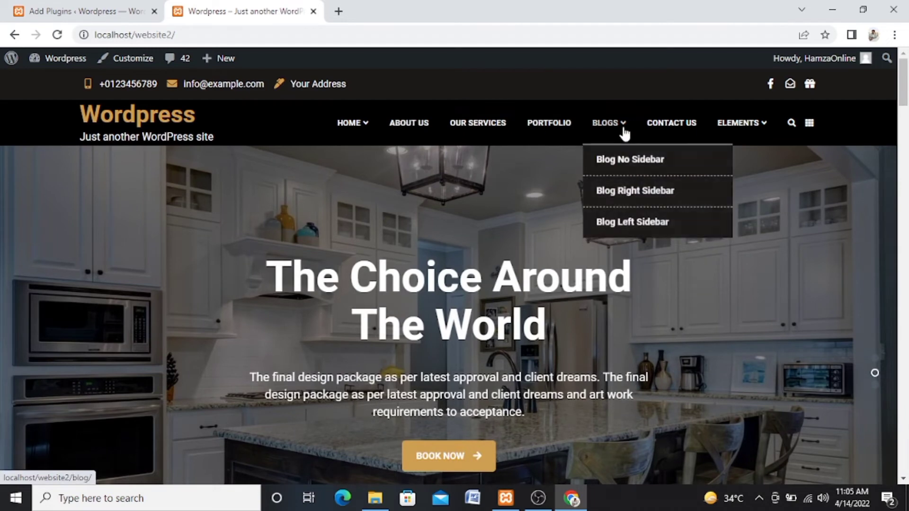